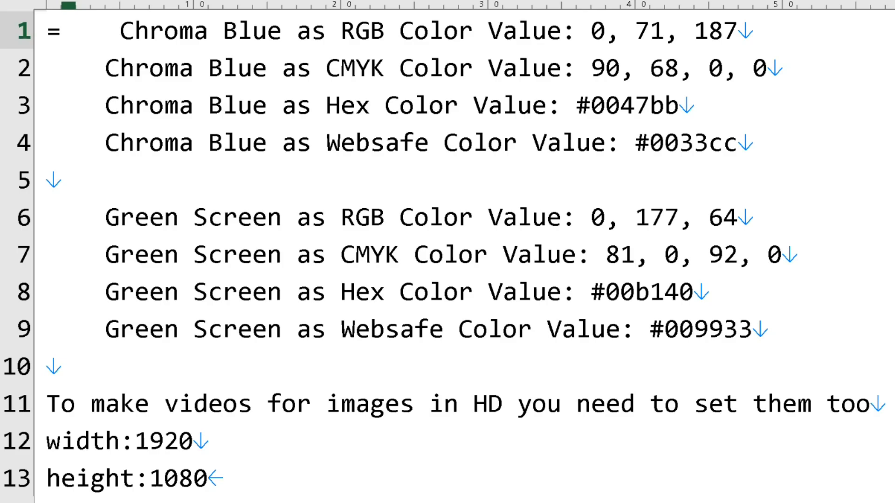
Step: In EmEditor, highlight the Green Screen and Chroma Blue colour value lines to review them
left_click(801, 333)
left_click_drag(801, 333, 47, 217)
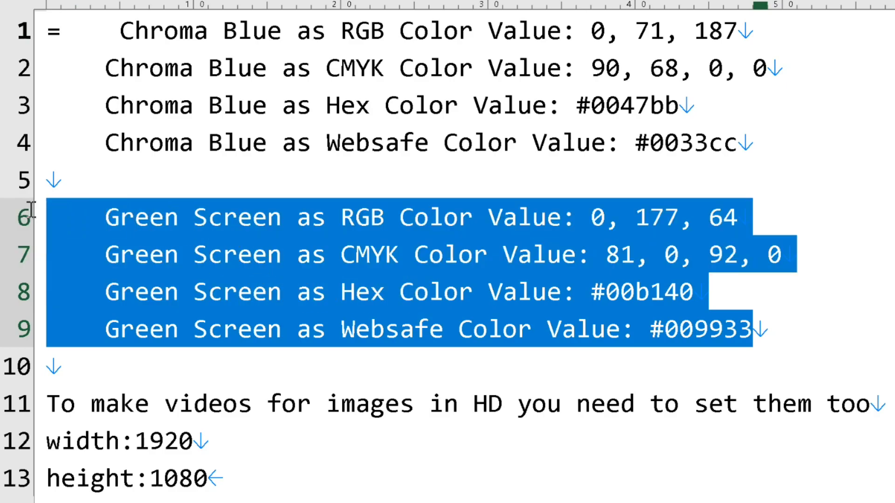
left_click(773, 178)
left_click_drag(772, 144, 46, 23)
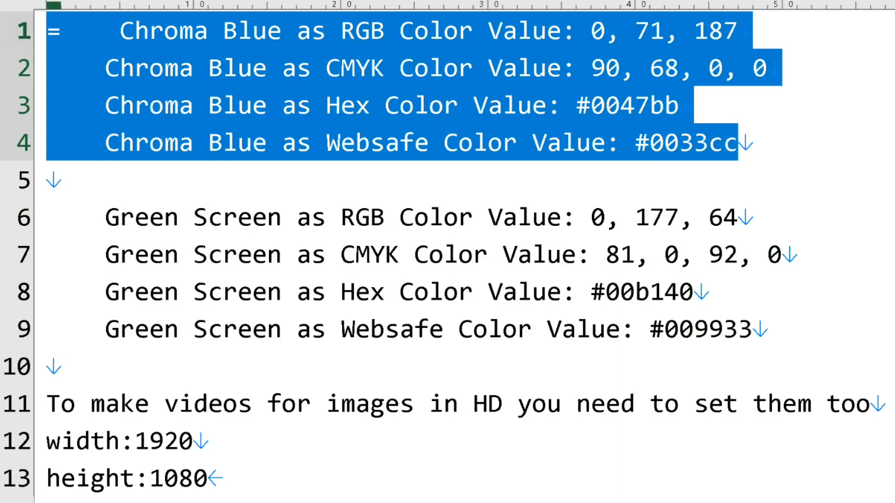
left_click(785, 255)
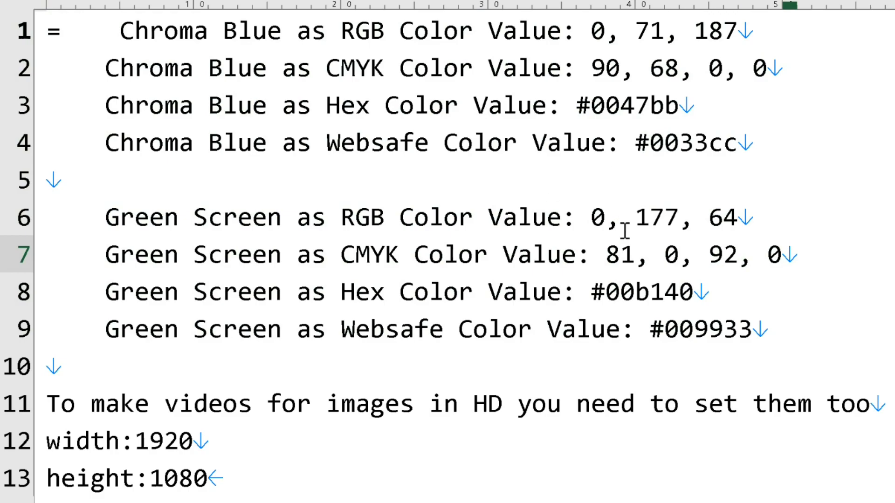
Step: Highlight the HD width and height lines, then the Green Screen RGB value and hex code #00b140
left_click_drag(304, 485, 46, 440)
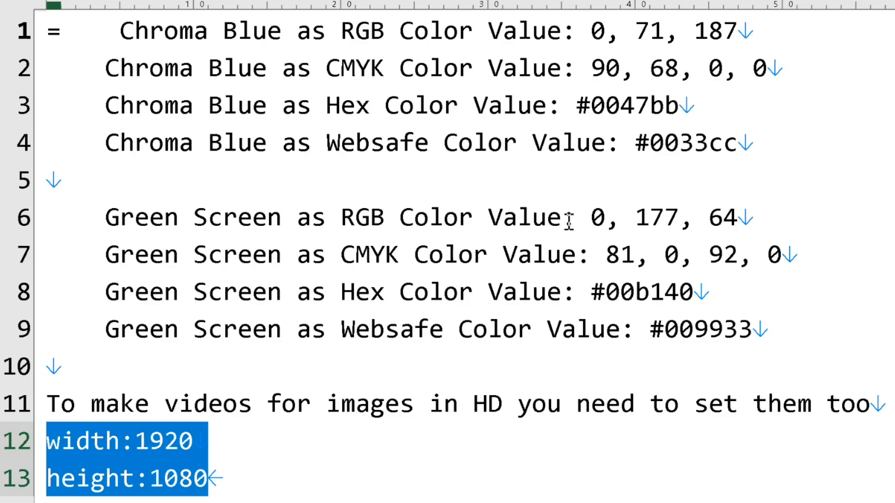
left_click_drag(605, 217, 737, 226)
left_click(591, 292)
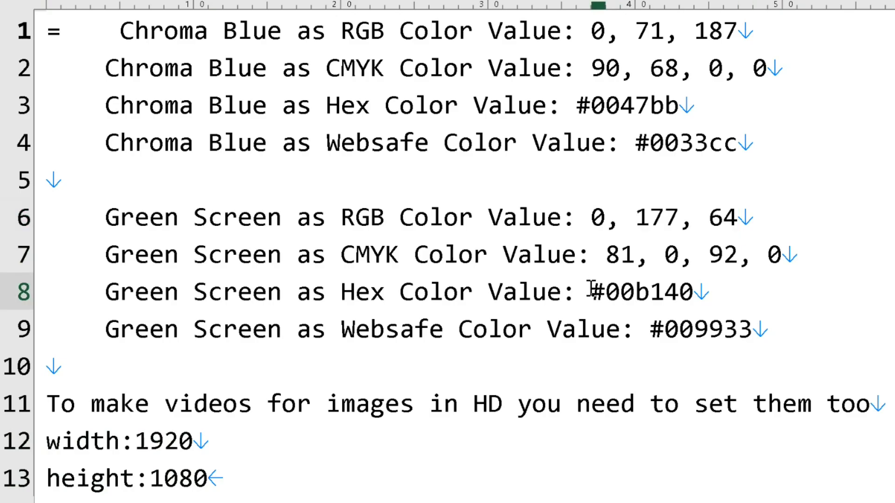
left_click_drag(591, 292, 716, 298)
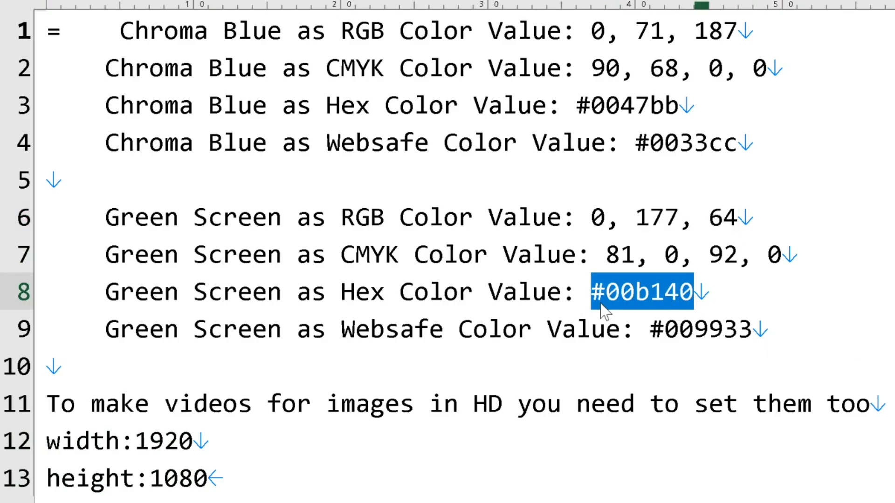
left_click(622, 297)
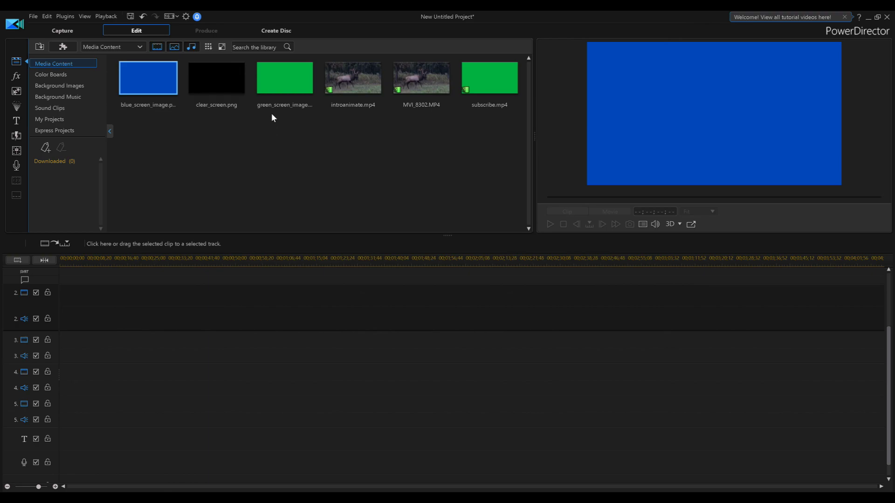
Step: Put green_screen_image on video track 2 and collapse the library category list
left_click_drag(280, 86, 60, 312)
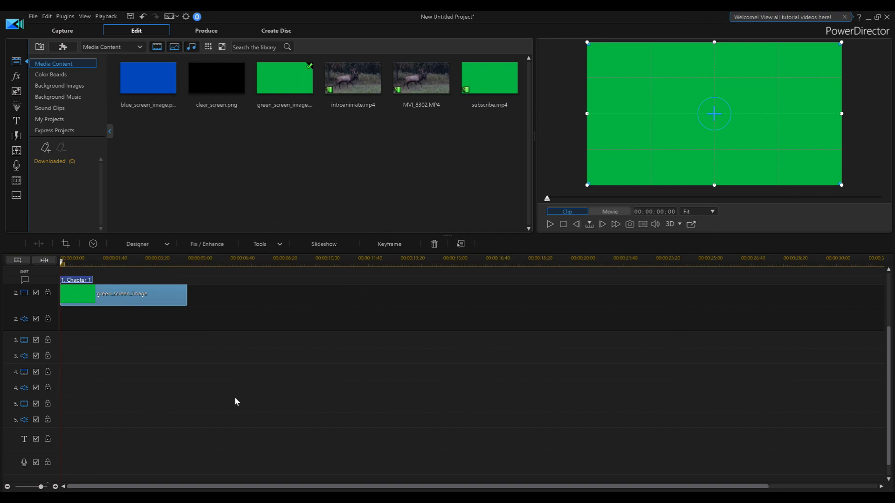
left_click(110, 131)
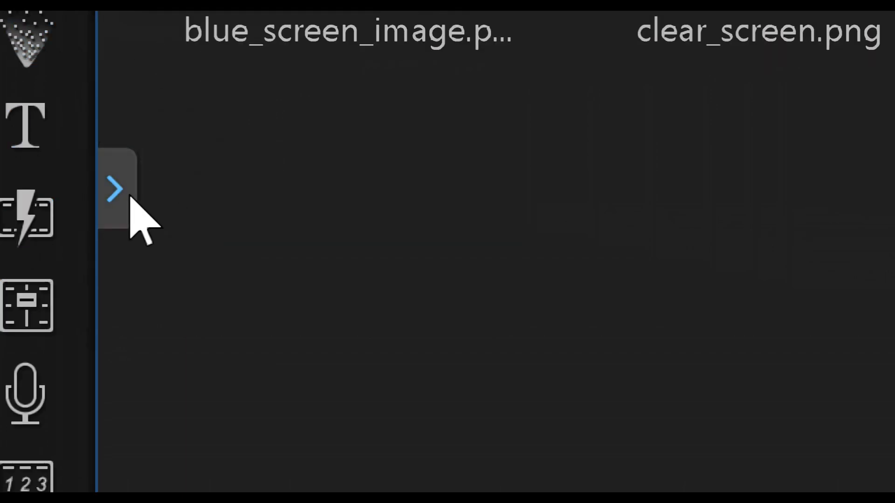
Step: Drag the white 255,255,255 board from Color Boards onto video track 3
left_click(125, 181)
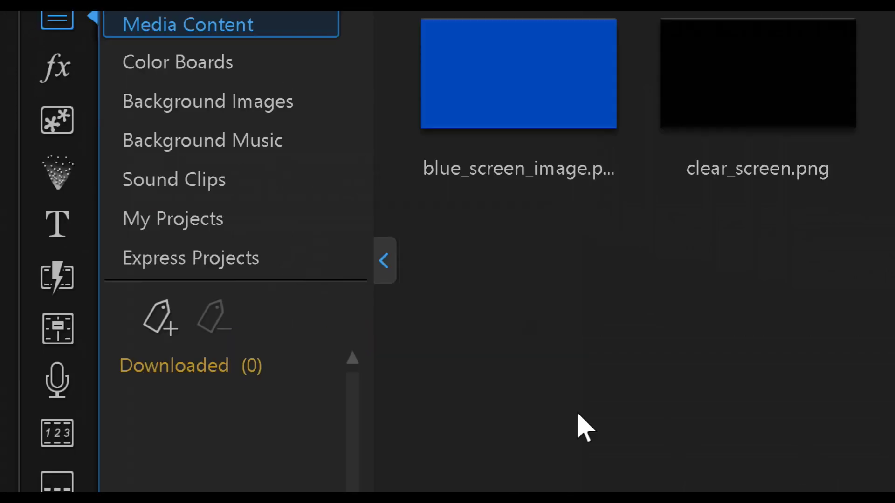
left_click(146, 69)
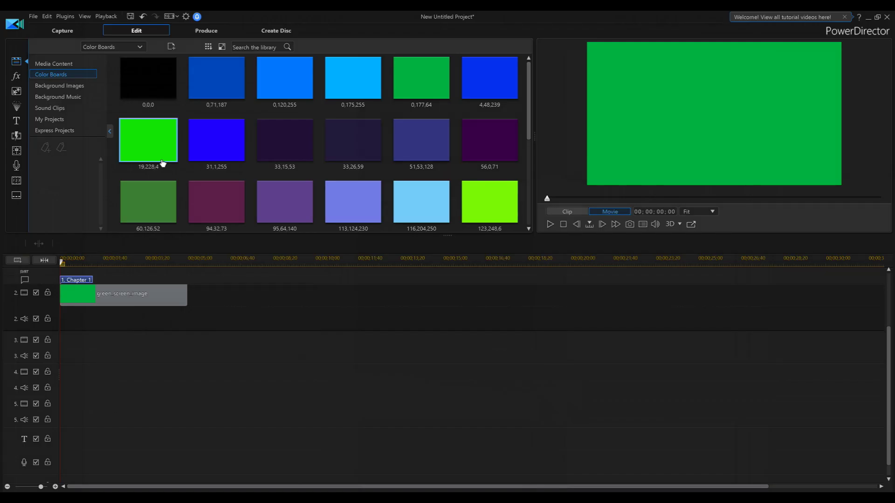
left_click(39, 63)
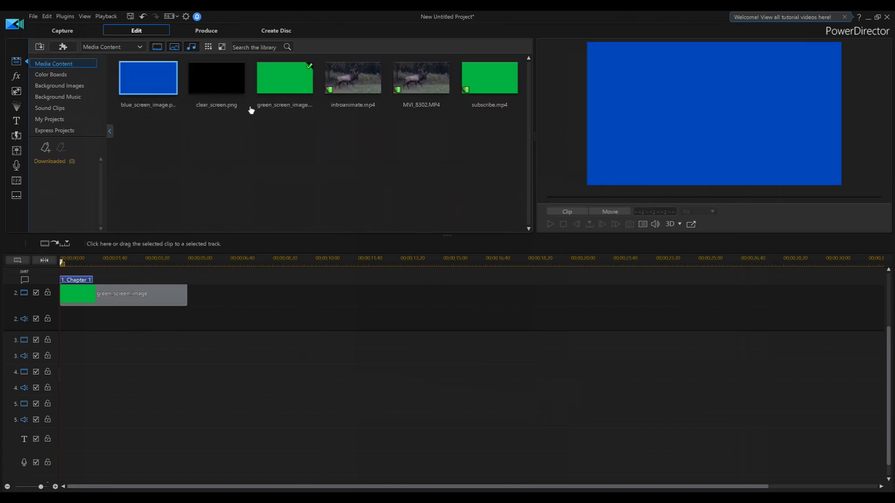
left_click(52, 76)
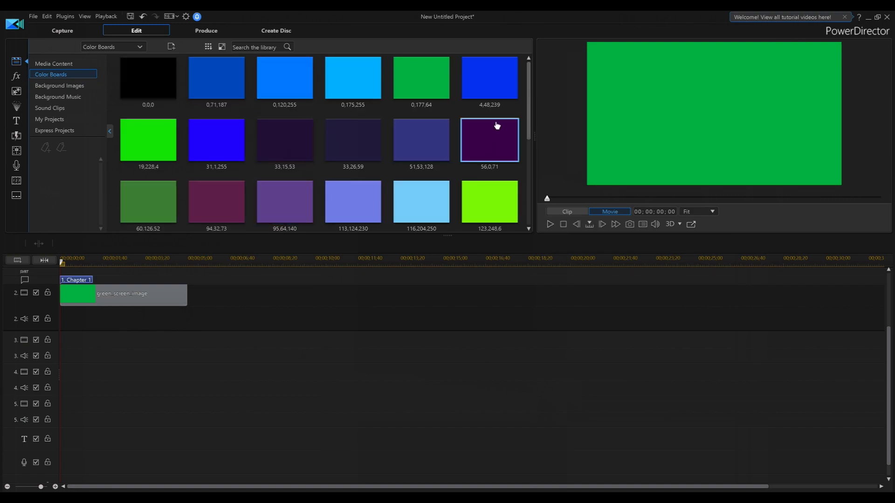
left_click_drag(530, 112, 535, 234)
left_click(281, 194)
left_click_drag(281, 194, 52, 357)
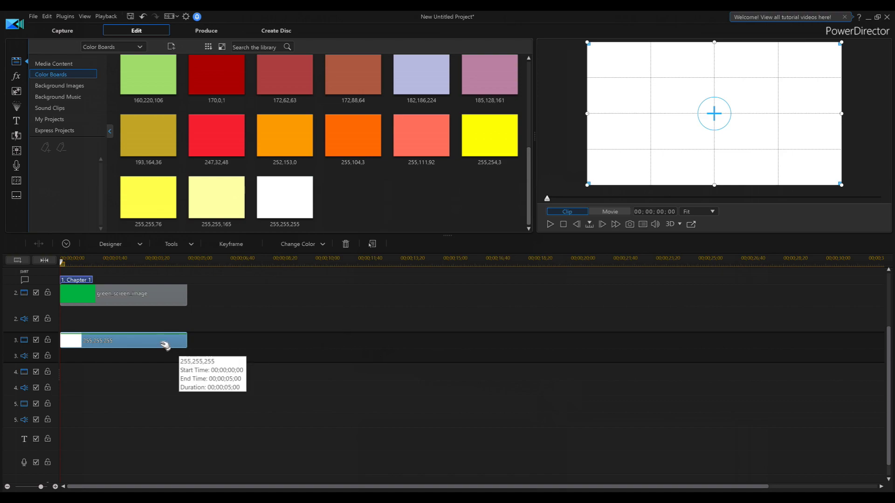
Step: Open the white board clip in PiP Designer and uncheck Maintain aspect ratio under Object Settings
left_click(136, 247)
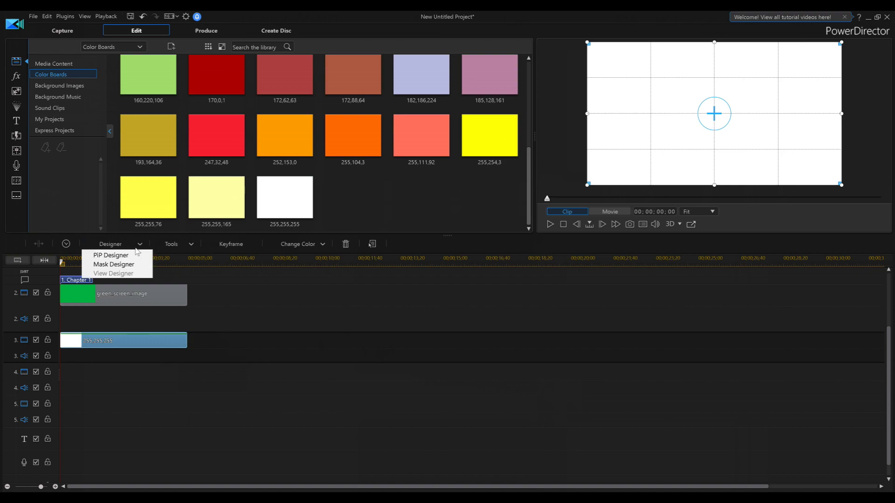
left_click(134, 343)
double_click(133, 342)
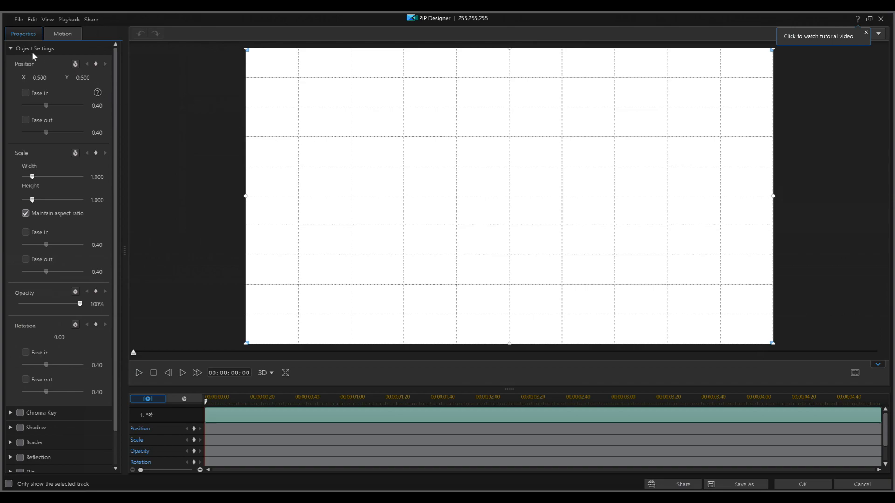
left_click(11, 48)
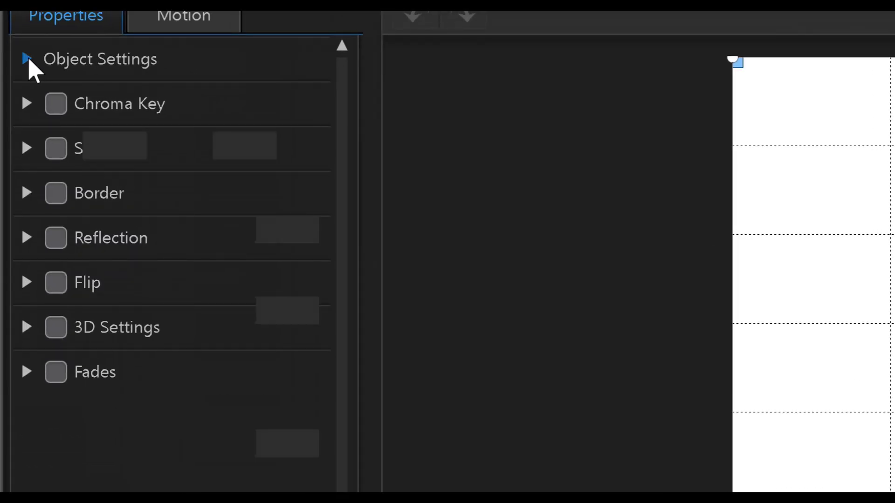
left_click(29, 60)
scroll(317, 307, "down", 3)
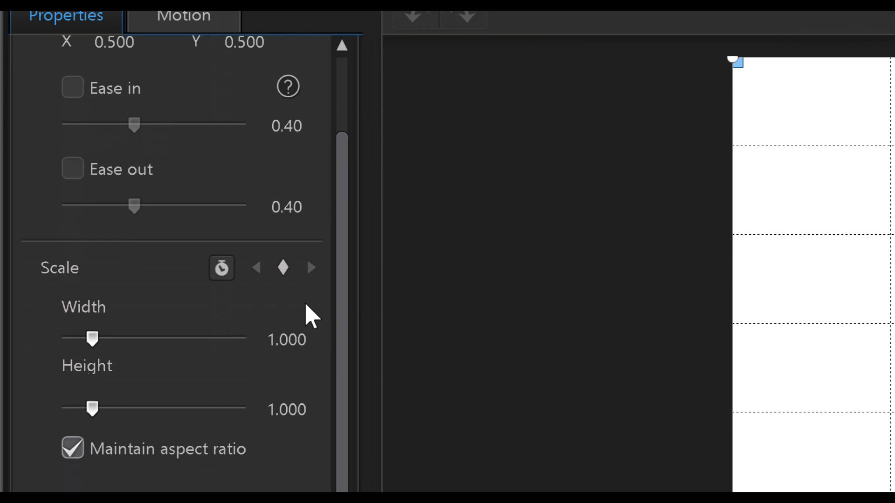
scroll(306, 319, "down", 1)
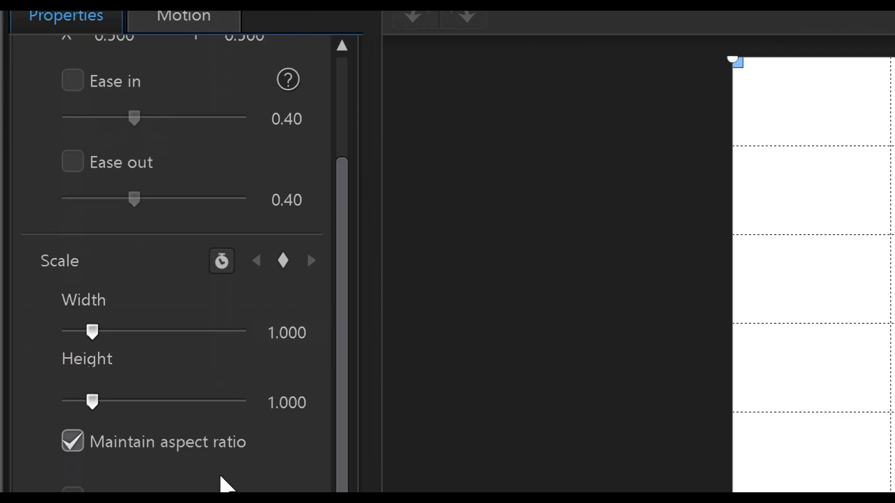
left_click(72, 442)
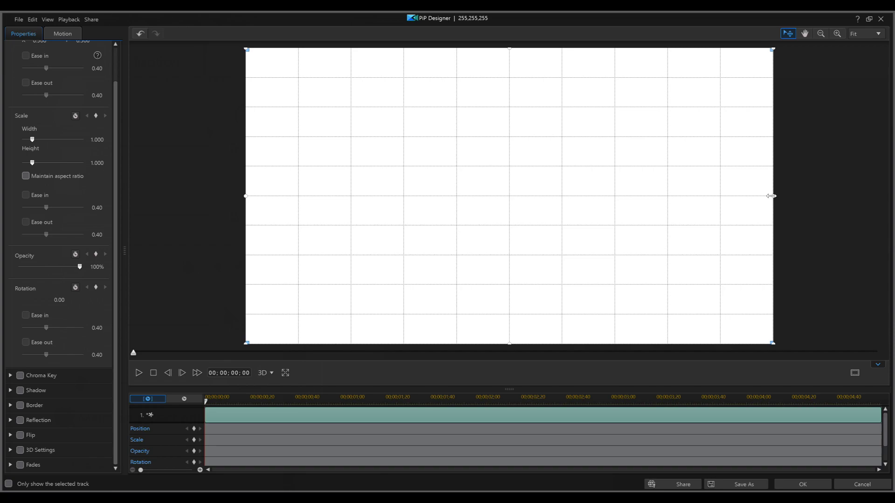
Step: Resize the white board into a low bottom strip, width 0.600 and height 0.145
left_click_drag(772, 196, 549, 192)
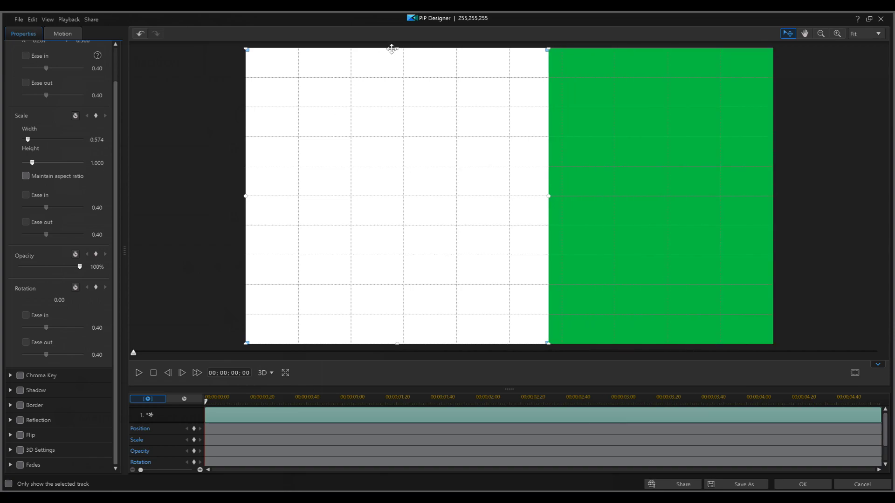
left_click_drag(399, 47, 378, 284)
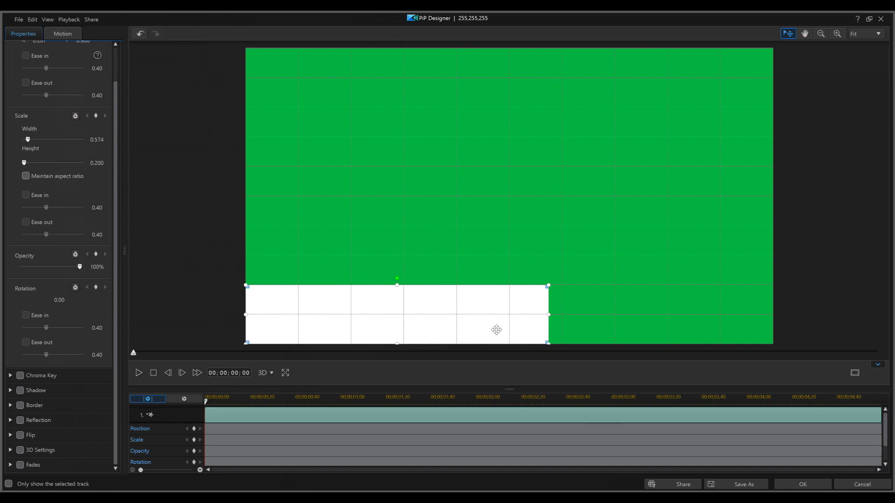
left_click_drag(548, 315, 562, 315)
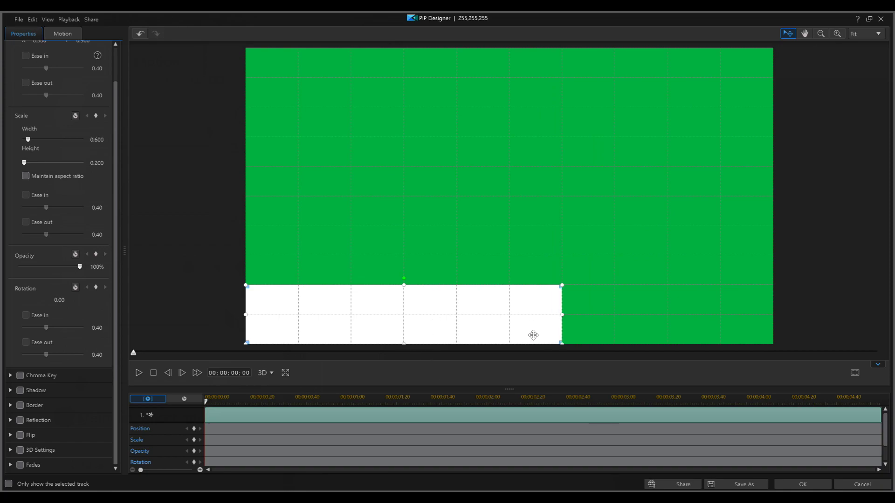
left_click_drag(403, 343, 403, 328)
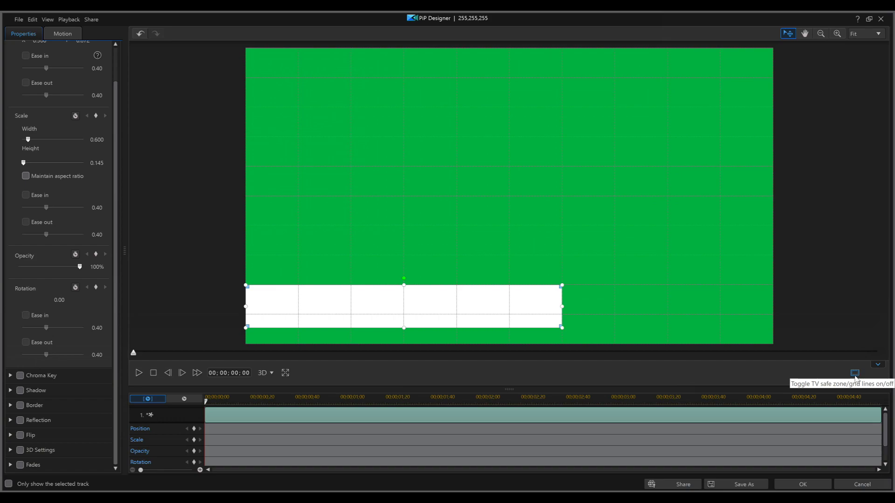
Step: Keep the white bar along the bottom and cue the playhead to 00;00;01;00
left_click(825, 373)
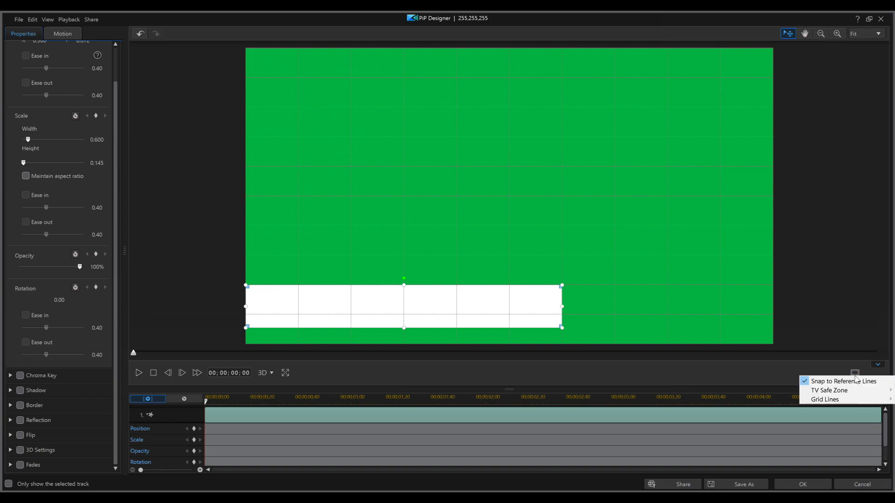
mouse_move(833, 398)
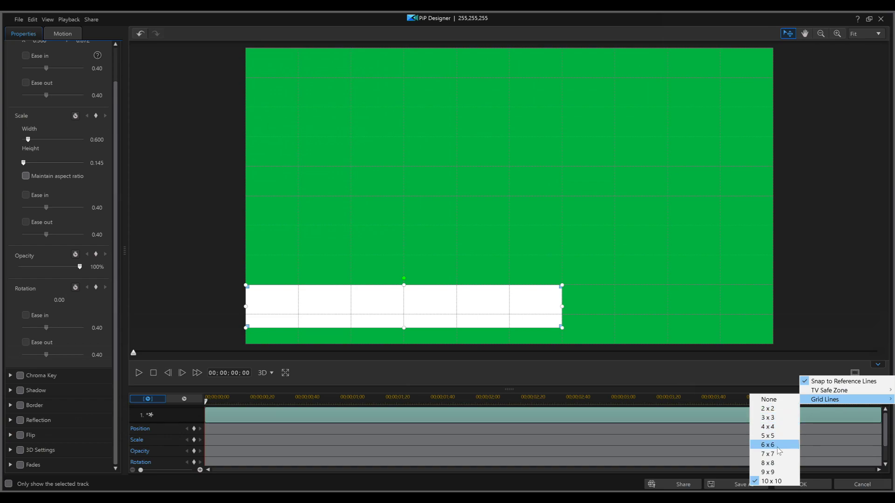
left_click(798, 300)
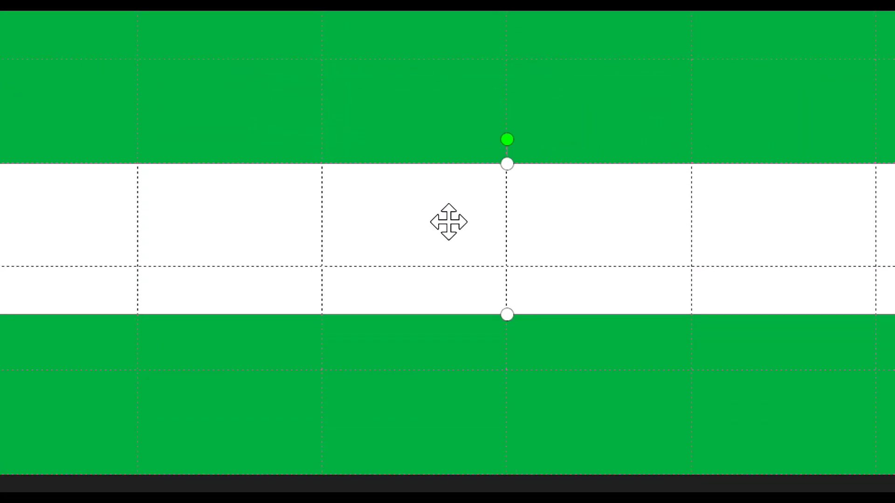
mouse_move(448, 222)
left_mouse_down()
mouse_move(474, 404)
mouse_move(494, 270)
mouse_move(475, 335)
mouse_move(471, 147)
mouse_move(457, 229)
left_mouse_up()
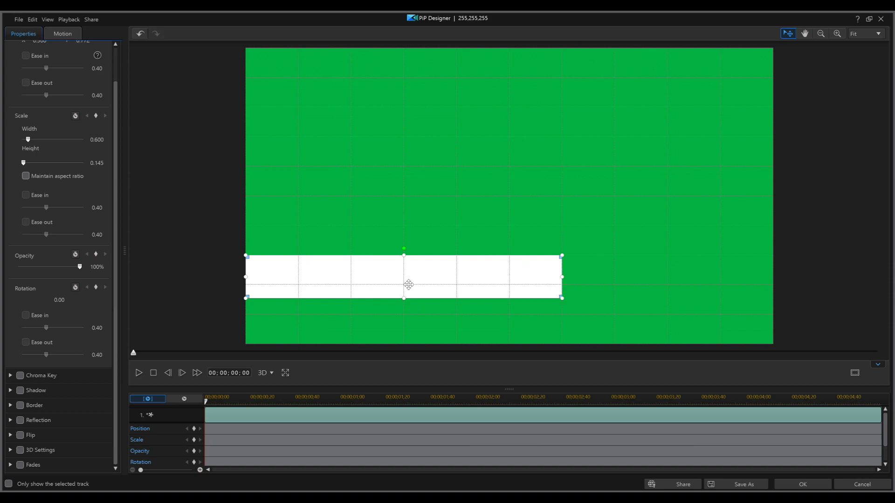
left_click_drag(409, 285, 407, 315)
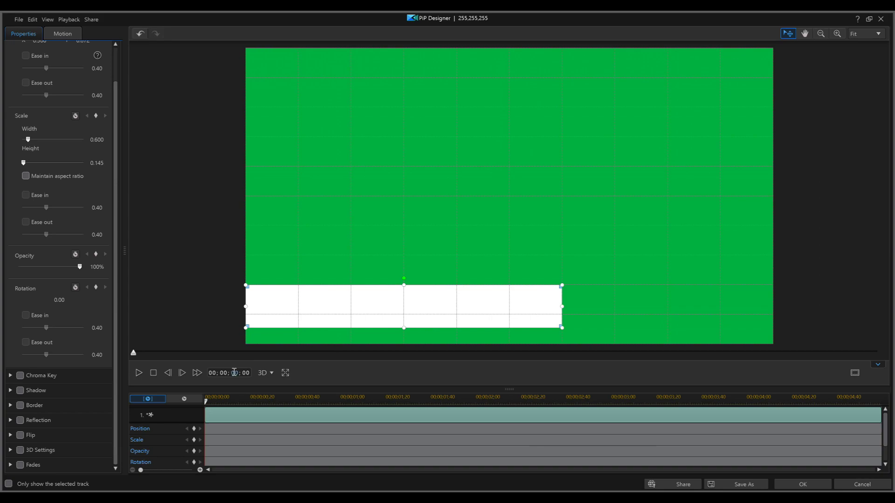
key("Return")
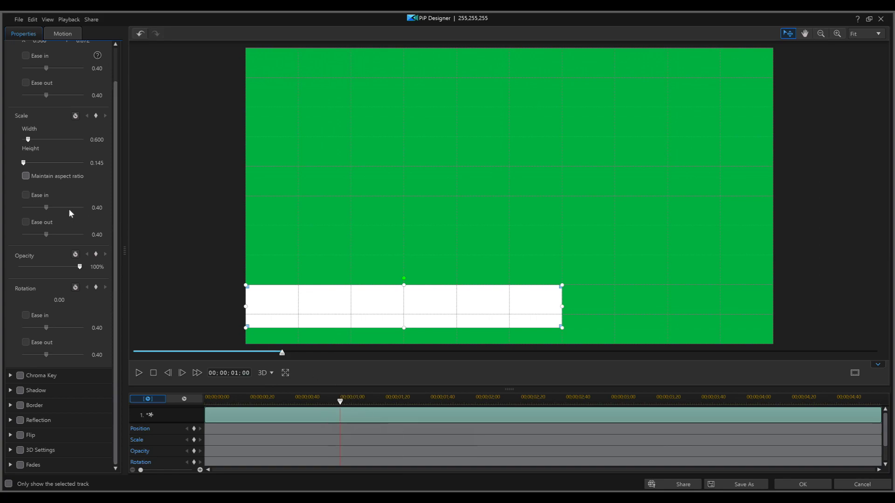
scroll(70, 210, "up", 2)
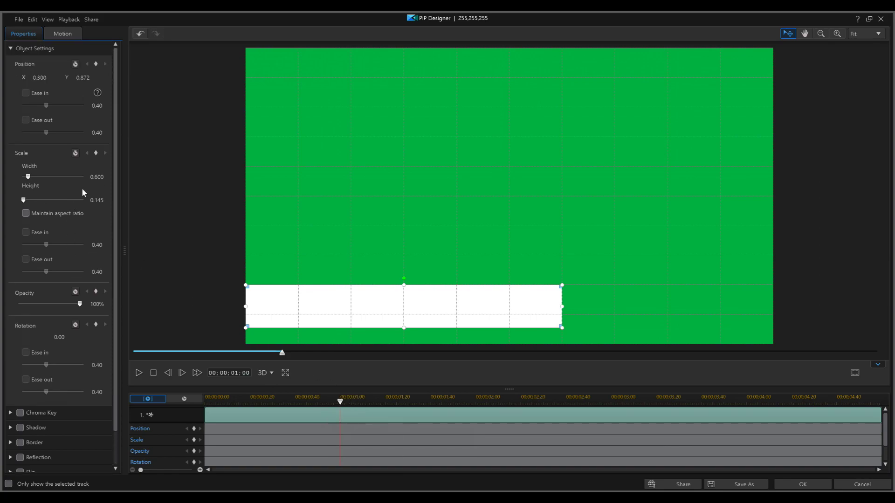
Step: Add a Position keyframe at 00;00;01;00, then return the playhead to 00;00;00;00
left_click(11, 48)
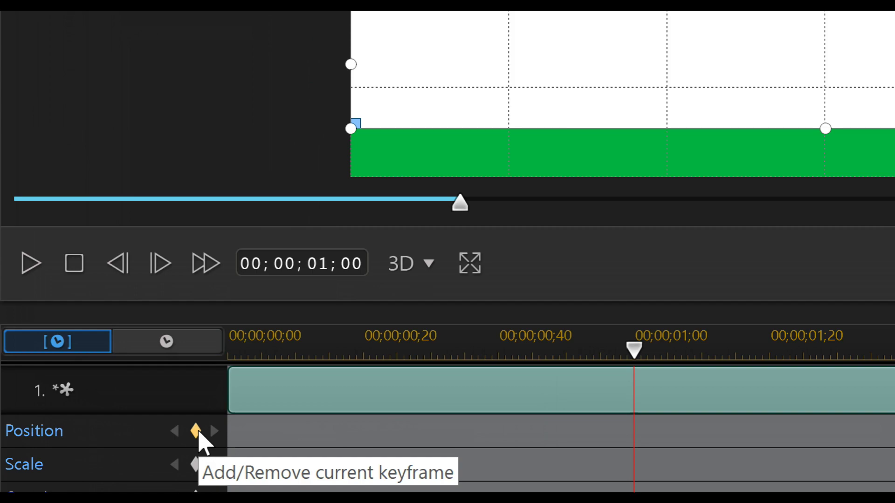
left_click(199, 433)
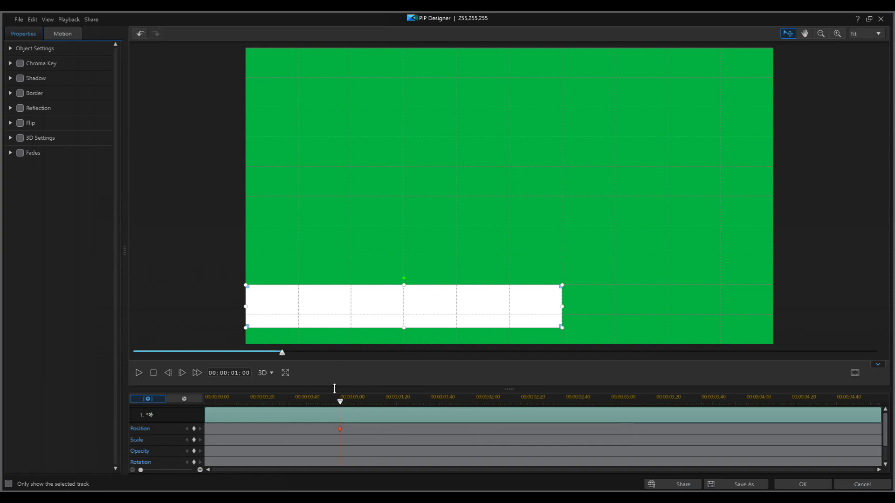
double_click(341, 427)
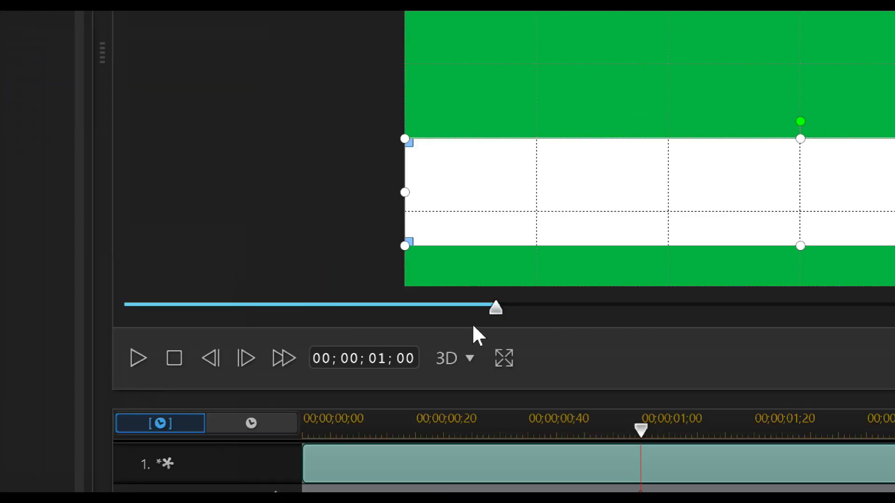
left_click(173, 365)
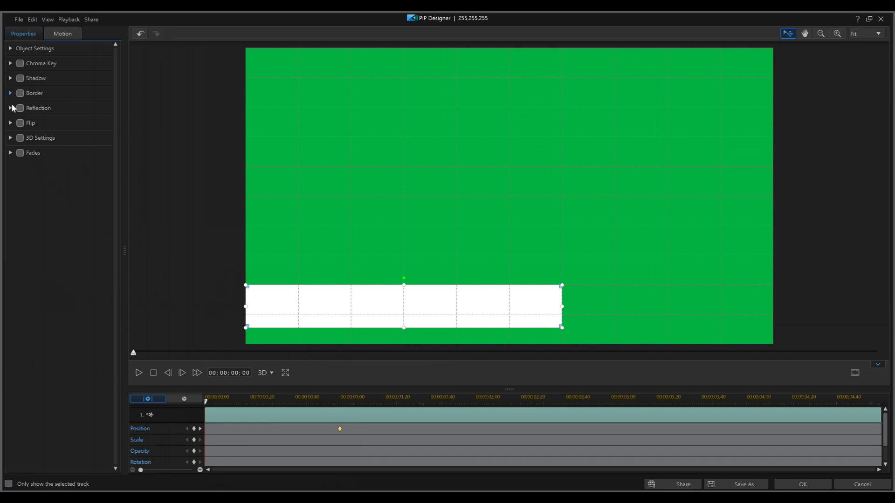
Step: Step Position X down until the bar sits off the left edge at X 0.309, Y 0.872
left_click(11, 50)
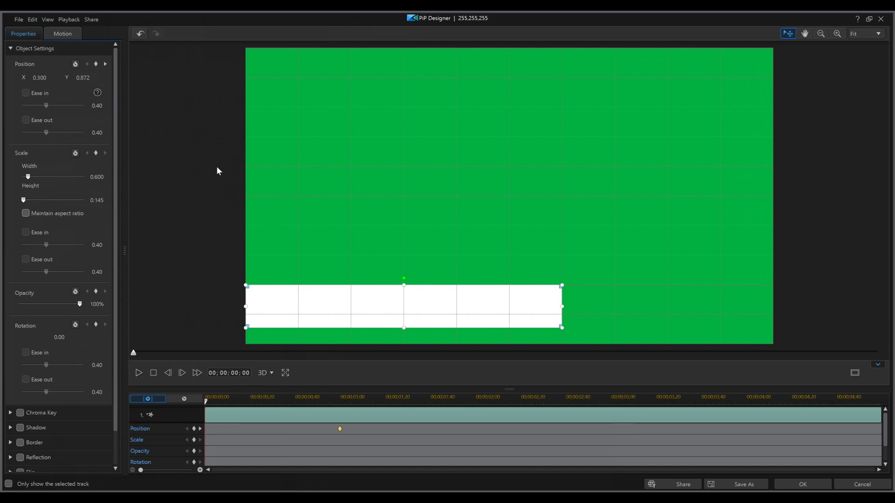
left_click(54, 79)
left_click(55, 79)
left_click(54, 79)
left_click(54, 79)
left_click(54, 80)
left_click(55, 79)
left_click(54, 79)
left_click(55, 80)
left_click(55, 79)
left_click(54, 79)
left_click(55, 79)
left_click(54, 79)
left_click(54, 80)
left_click(55, 80)
left_click(55, 79)
left_click(54, 79)
left_click(55, 79)
left_click(55, 79)
left_click(54, 79)
left_click(55, 79)
left_click(54, 79)
left_click(55, 79)
left_click(54, 79)
left_click(55, 79)
left_click(55, 79)
left_click(55, 80)
left_click(55, 79)
left_click(55, 79)
left_click(55, 79)
left_click(54, 80)
left_click(55, 79)
left_click(55, 79)
left_click(55, 80)
left_click(55, 80)
left_click(54, 80)
left_click(55, 79)
left_click(54, 79)
left_click(55, 80)
left_click(54, 79)
left_click(54, 79)
left_click(54, 79)
left_click(55, 79)
left_click(55, 79)
left_click(54, 79)
left_click(54, 80)
left_click(54, 79)
left_click(55, 80)
left_click(55, 79)
left_click(54, 79)
left_click(55, 79)
left_click(55, 79)
left_click(55, 79)
left_click(54, 80)
left_click(55, 80)
left_click(55, 79)
left_click(54, 79)
left_click(55, 79)
left_click(55, 79)
left_click(55, 80)
left_click(55, 80)
left_click(55, 80)
left_click(54, 79)
left_click(54, 80)
left_click(55, 79)
left_click(55, 79)
left_click(54, 79)
left_click(54, 79)
left_click(54, 79)
left_click(54, 79)
left_click(55, 79)
left_click(55, 79)
left_click(55, 79)
left_click(55, 79)
left_click(55, 80)
left_click(54, 80)
left_click(54, 79)
left_click(54, 79)
left_click(54, 80)
left_click(55, 79)
left_click(54, 79)
left_click(54, 79)
left_click(55, 80)
left_click(55, 79)
left_click(55, 79)
left_click(55, 79)
left_click(54, 79)
left_click(54, 79)
left_click(55, 79)
left_click(55, 79)
left_click(55, 79)
left_click(54, 80)
left_click(55, 79)
left_click(55, 79)
left_click(55, 79)
left_click(54, 80)
left_click(55, 80)
left_click(54, 80)
left_click(54, 79)
left_click(54, 79)
left_click(54, 79)
left_click(55, 79)
left_click(55, 80)
left_click(55, 79)
left_click(54, 79)
left_click(55, 80)
left_click(55, 79)
left_click(55, 79)
left_click(54, 79)
left_click(54, 79)
left_click(55, 79)
left_click(55, 79)
left_click(54, 79)
left_click(54, 80)
left_click(55, 79)
left_click(55, 79)
left_click(55, 79)
left_click(54, 79)
left_click(55, 79)
left_click(54, 79)
left_click(54, 79)
left_click(54, 79)
left_click(55, 80)
left_click(55, 79)
left_click(54, 79)
left_click(55, 79)
left_click(55, 79)
left_click(55, 80)
left_click(55, 79)
left_click(55, 79)
left_click(54, 79)
left_click(54, 80)
left_click(55, 80)
left_click(54, 79)
left_click(54, 79)
left_click(55, 79)
left_click(54, 80)
left_click(55, 79)
left_click(55, 79)
left_click(54, 79)
left_click(54, 80)
left_click(55, 79)
left_click(54, 79)
left_click(55, 79)
left_click(54, 79)
left_click(55, 79)
left_click(54, 79)
left_click(55, 79)
left_click(55, 79)
left_click(54, 79)
left_click(54, 79)
left_click(54, 80)
left_click(55, 79)
left_click(55, 80)
left_click(55, 79)
left_click(55, 80)
left_click(55, 79)
left_click(54, 79)
left_click(54, 80)
left_click(54, 79)
left_click(54, 79)
left_click(55, 79)
left_click(55, 79)
left_click(54, 79)
left_click(55, 79)
left_click(54, 80)
left_click(54, 79)
left_click(54, 80)
left_click(55, 79)
left_click(55, 79)
left_click(55, 79)
left_click(54, 80)
left_click(55, 79)
left_click(55, 79)
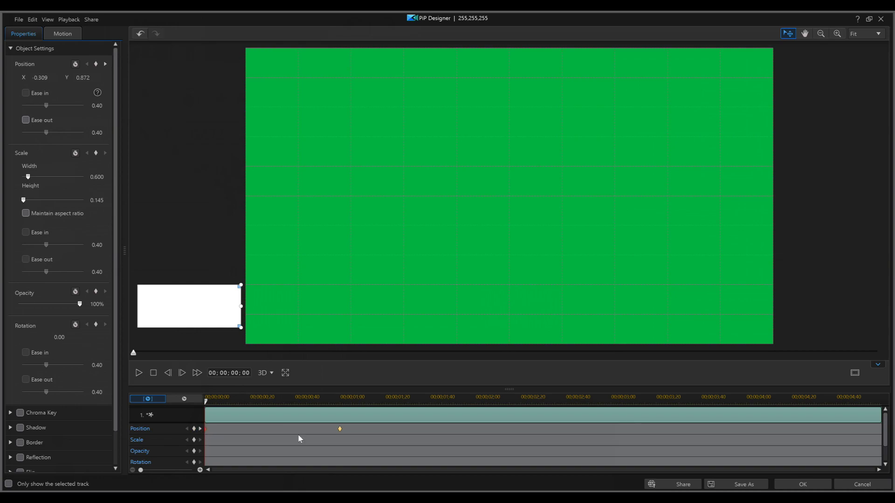
left_click(796, 484)
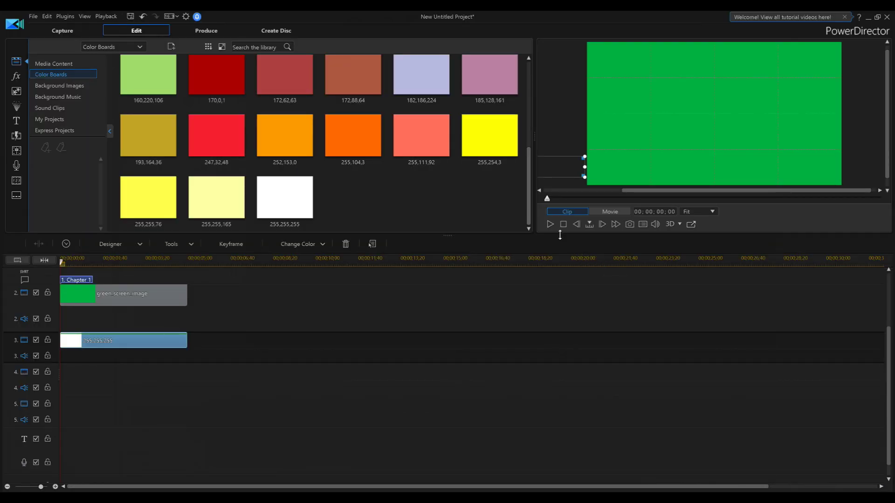
left_click(550, 225)
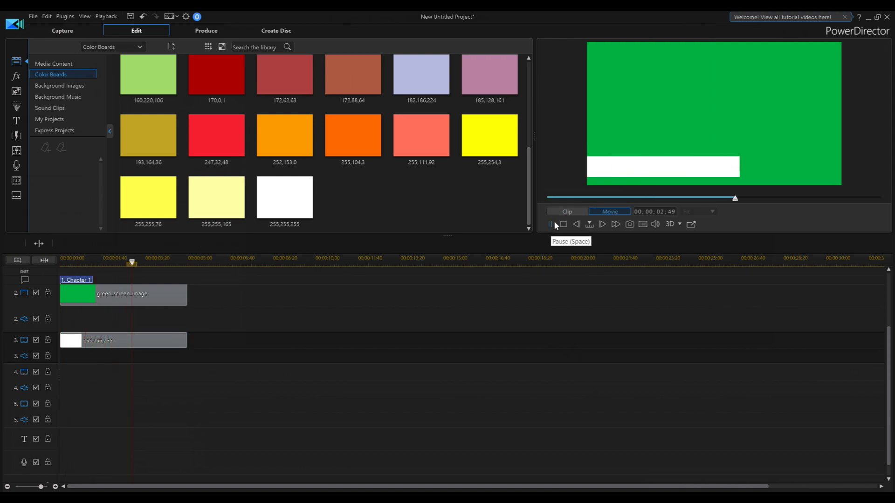
left_click(128, 341)
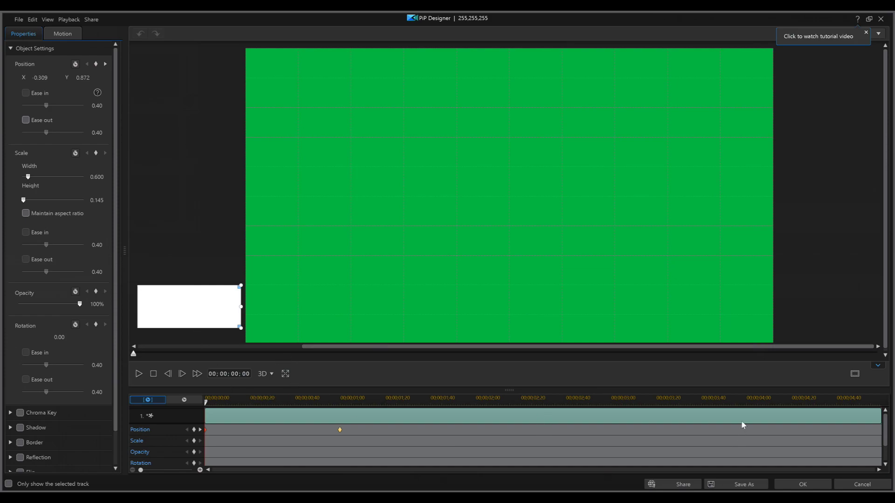
Step: At 00;00;04;30, duplicate the previous Position keyframe so the bar holds at X 0.300, Y 0.872
left_click(802, 403)
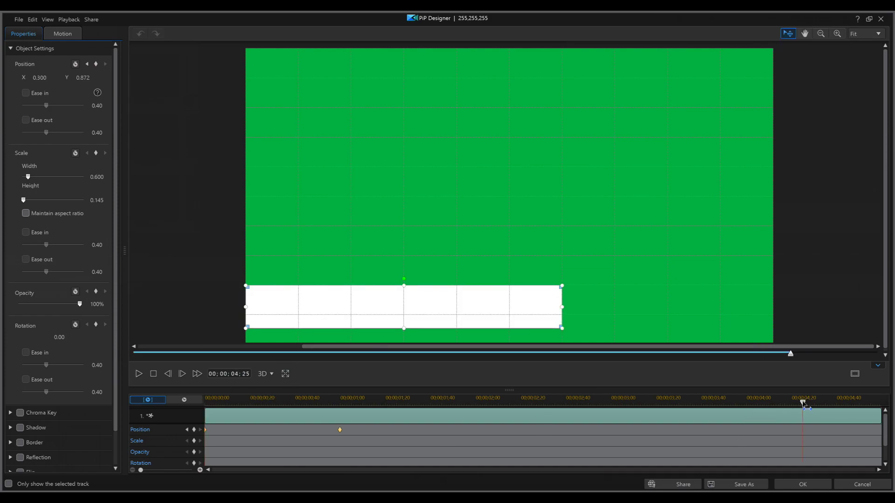
left_click_drag(802, 403, 814, 401)
right_click(814, 432)
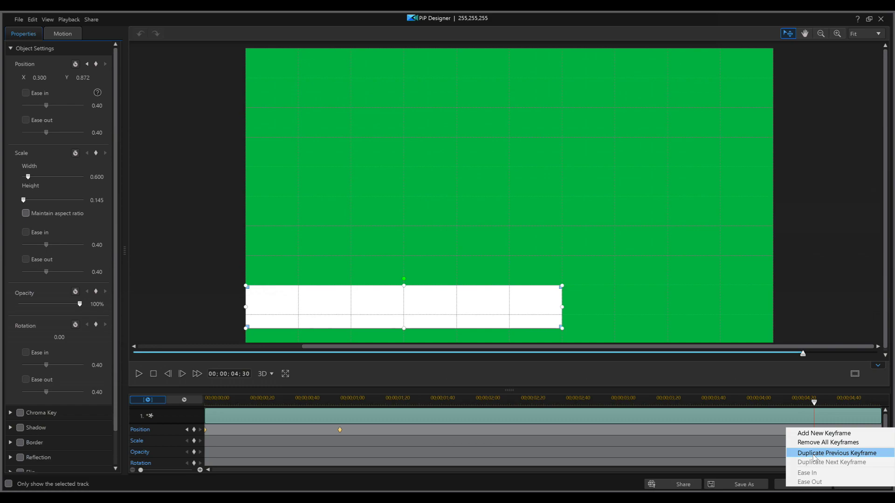
left_click(829, 453)
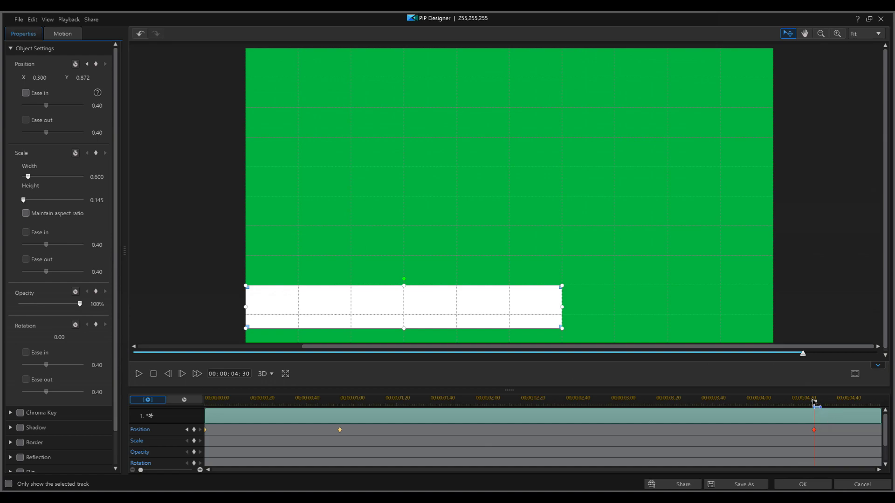
Step: At 00;00;05;00, lower the white bar's Position X to move it toward the left edge
left_click_drag(814, 406, 880, 404)
left_click(55, 78)
left_click(55, 79)
left_click(55, 79)
left_click(55, 78)
left_click(55, 78)
left_click(55, 79)
left_click(55, 78)
left_click(55, 79)
left_click(55, 78)
left_click(55, 78)
left_click(55, 79)
left_click(55, 78)
left_click(55, 79)
left_click(55, 79)
left_click(55, 79)
left_click(55, 78)
left_click(55, 79)
left_click(55, 79)
left_click(55, 78)
left_click(55, 78)
left_click(55, 79)
left_click(55, 78)
left_click(55, 78)
left_click(55, 78)
left_click(55, 78)
left_click(55, 78)
left_click(55, 78)
left_click(55, 78)
left_click(55, 78)
left_click(55, 78)
left_click(55, 78)
left_click(55, 78)
left_click(55, 78)
left_click(55, 79)
left_click(55, 79)
left_click(55, 78)
left_click(55, 78)
left_click(55, 78)
left_click(55, 78)
left_click(55, 78)
left_click(55, 78)
left_click(55, 78)
left_click(55, 79)
left_click(55, 78)
left_click(55, 78)
left_click(55, 79)
left_click(55, 79)
left_click(55, 79)
left_click(55, 78)
left_click(55, 79)
left_click(55, 78)
left_click(55, 79)
left_click(55, 79)
left_click(55, 78)
left_click(55, 79)
left_click(55, 79)
left_click(55, 78)
left_click(55, 79)
left_click(55, 78)
left_click(55, 79)
left_click(55, 78)
left_click(55, 79)
left_click(55, 78)
left_click(55, 79)
left_click(55, 79)
left_click(55, 79)
left_click(55, 78)
left_click(55, 78)
left_click(55, 78)
left_click(55, 78)
left_click(55, 79)
left_click(55, 78)
left_click(55, 79)
left_click(55, 78)
left_click(55, 79)
left_click(55, 78)
left_click(54, 79)
left_click(55, 79)
left_click(54, 79)
left_click(54, 78)
left_click(54, 79)
left_click(54, 79)
left_click(54, 79)
left_click(54, 79)
left_click(54, 79)
left_click(54, 79)
left_click(54, 79)
left_click(54, 79)
left_click(54, 79)
left_click(54, 79)
left_click(54, 79)
left_click(54, 79)
left_click(55, 79)
left_click(55, 79)
left_click(55, 79)
left_click(55, 79)
left_click(55, 79)
left_click(55, 79)
left_click(55, 79)
left_click(55, 79)
left_click(56, 79)
left_click(56, 79)
left_click(56, 79)
left_click(56, 79)
left_click(55, 78)
left_click(56, 79)
left_click(56, 79)
left_click(55, 79)
left_click(56, 79)
left_click(57, 79)
left_click(56, 79)
left_click(56, 79)
left_click(57, 79)
left_click(56, 78)
left_click(57, 79)
left_click(57, 79)
left_click(56, 79)
left_click(57, 78)
left_click(56, 79)
left_click(56, 78)
left_click(56, 79)
left_click(56, 79)
left_click(56, 79)
left_click(57, 79)
left_click(56, 79)
left_click(57, 79)
left_click(57, 79)
left_click(56, 79)
left_click(57, 79)
left_click(56, 79)
left_click(57, 79)
left_click(57, 79)
left_click(56, 78)
left_click(56, 79)
left_click(57, 79)
left_click(57, 79)
left_click(57, 79)
left_click(57, 79)
left_click(56, 79)
left_click(57, 79)
left_click(56, 79)
left_click(56, 79)
left_click(57, 79)
left_click(56, 78)
left_click(57, 79)
left_click(57, 79)
left_click(57, 79)
left_click(56, 79)
left_click(57, 79)
left_click(57, 79)
left_click(56, 79)
left_click(56, 79)
left_click(57, 79)
left_click(56, 79)
left_click(56, 79)
left_click(56, 79)
left_click(57, 78)
left_click(57, 79)
left_click(56, 79)
left_click(56, 78)
left_click(57, 78)
left_click(57, 78)
left_click(57, 79)
left_click(56, 79)
left_click(56, 79)
left_click(57, 78)
left_click(56, 79)
left_click(56, 79)
left_click(56, 78)
left_click(56, 79)
left_click(56, 78)
left_click(56, 79)
left_click(57, 79)
left_click(56, 79)
left_click(56, 79)
left_click(56, 79)
left_click(56, 78)
left_click(56, 78)
left_click(57, 79)
left_click(56, 79)
Step: Keep decreasing Position X until the bar sits off-frame left at X 0.309, Y 0.872
left_click(54, 80)
left_click(54, 79)
left_click(54, 79)
left_click(54, 80)
left_click(54, 79)
left_click(54, 79)
left_click(55, 79)
left_click(54, 79)
left_click(54, 79)
left_click(54, 79)
left_click(55, 79)
left_click(54, 79)
left_click(54, 80)
left_click(54, 80)
left_click(54, 80)
left_click(54, 79)
left_click(56, 79)
left_click(56, 80)
left_click(56, 79)
left_click(56, 79)
left_click(56, 80)
left_click(56, 79)
left_click(56, 79)
left_click(56, 79)
left_click(55, 79)
left_click(56, 80)
left_click(56, 79)
left_click(56, 79)
left_click(56, 79)
left_click(56, 80)
left_click(56, 79)
left_click(56, 79)
left_click(56, 79)
left_click(56, 79)
left_click(56, 79)
left_click(56, 79)
left_click(56, 79)
left_click(56, 79)
left_click(56, 79)
left_click(56, 80)
left_click(56, 79)
left_click(56, 79)
left_click(56, 79)
left_click(56, 79)
left_click(56, 79)
left_click(56, 79)
left_click(56, 79)
left_click(56, 79)
left_click(56, 80)
left_click(56, 79)
left_click(56, 80)
left_click(56, 79)
left_click(56, 79)
left_click(56, 80)
left_click(56, 79)
left_click(56, 79)
left_click(56, 80)
left_click(56, 79)
left_click(56, 79)
left_click(56, 79)
left_click(56, 79)
left_click(55, 80)
left_click(56, 79)
left_click(56, 79)
left_click(56, 79)
left_click(56, 79)
left_click(56, 79)
left_click(56, 80)
left_click(56, 79)
left_click(56, 80)
left_click(56, 80)
left_click(56, 79)
left_click(56, 79)
left_click(55, 80)
left_click(56, 79)
left_click(56, 79)
left_click(56, 80)
left_click(56, 80)
left_click(56, 79)
left_click(56, 79)
left_click(55, 80)
left_click(56, 79)
left_click(56, 79)
left_click(56, 79)
left_click(56, 79)
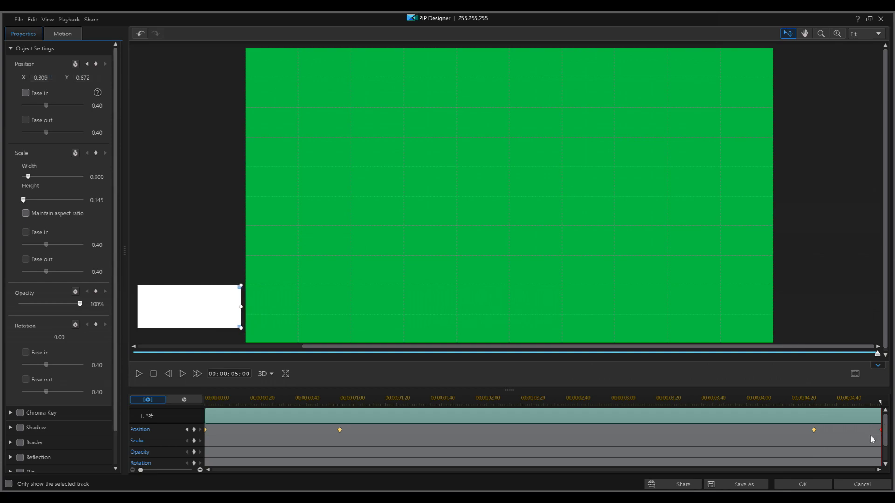
left_click(805, 485)
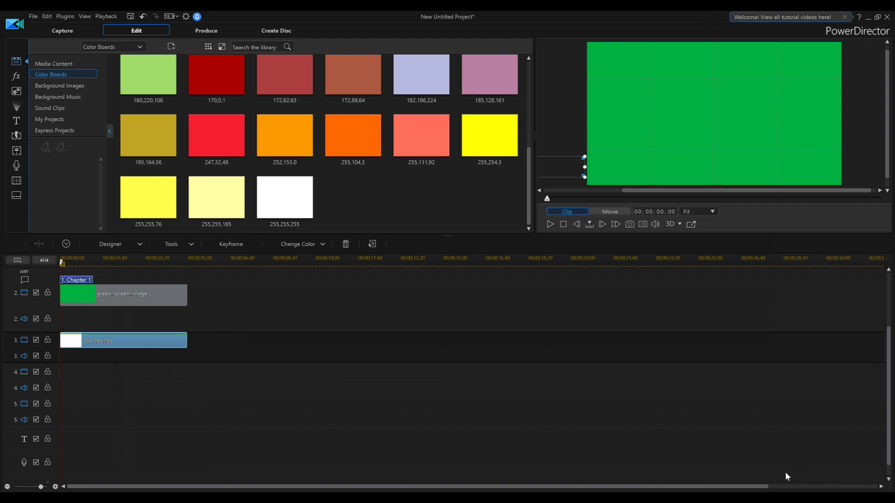
left_click(550, 224)
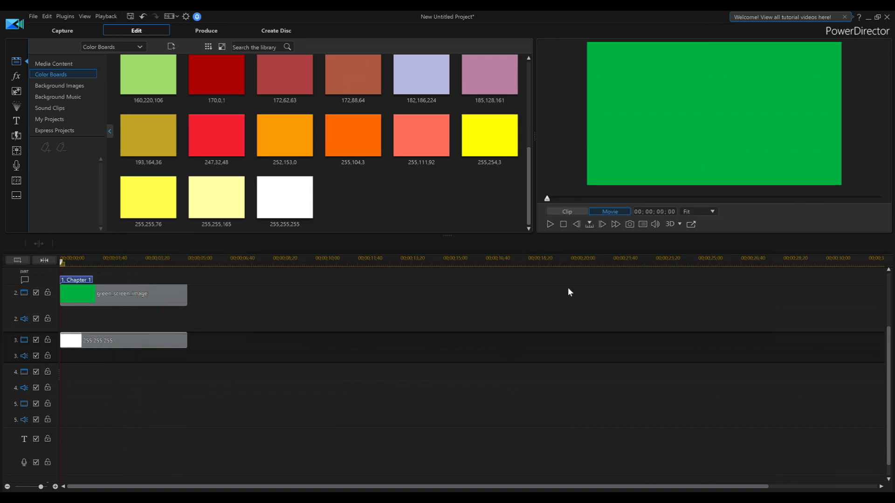
left_click(157, 340)
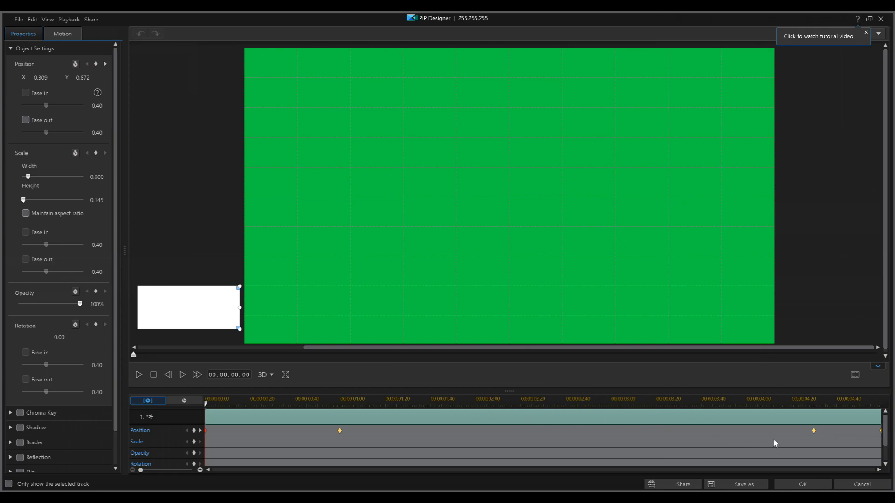
Step: Move the middle Position keyframe from 04;30 to about 04;14 and confirm with OK
left_click(814, 430)
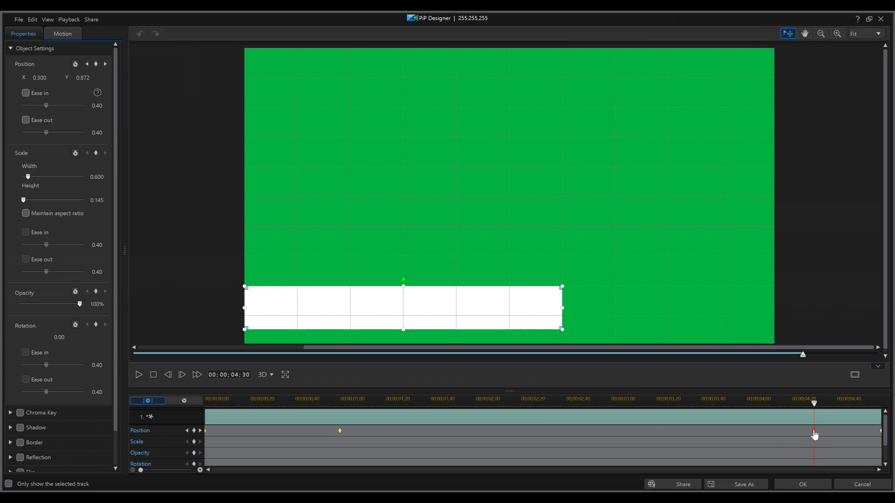
left_click_drag(815, 432, 781, 432)
left_click_drag(783, 436, 782, 436)
left_click(804, 486)
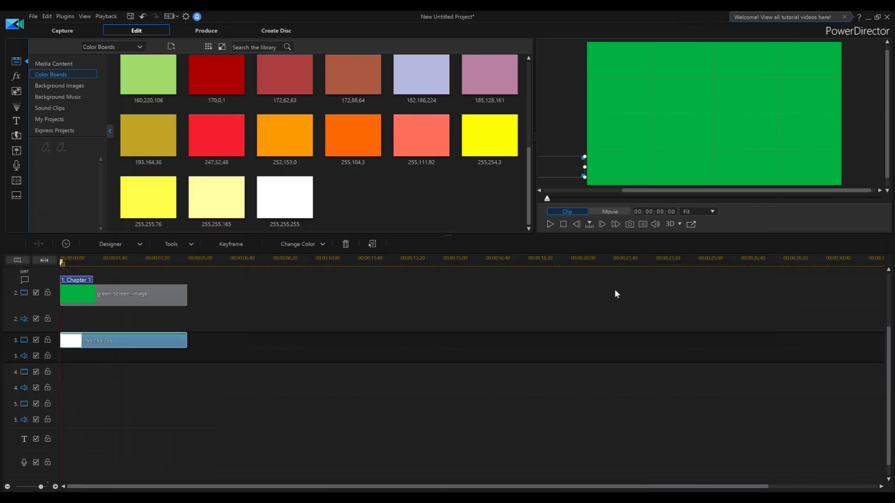
Step: Preview the bar animation, then place the Default 'My Title' template on track 4, trimmed to about 5 seconds
left_click(550, 224)
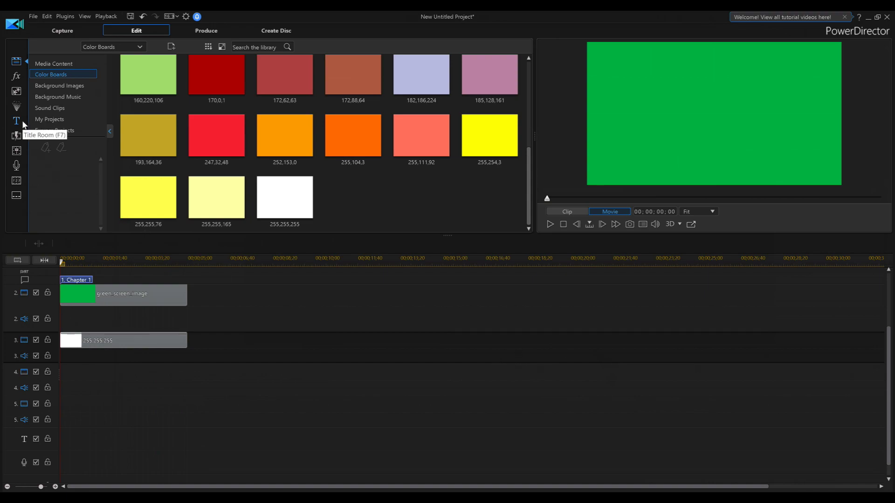
left_click(22, 123)
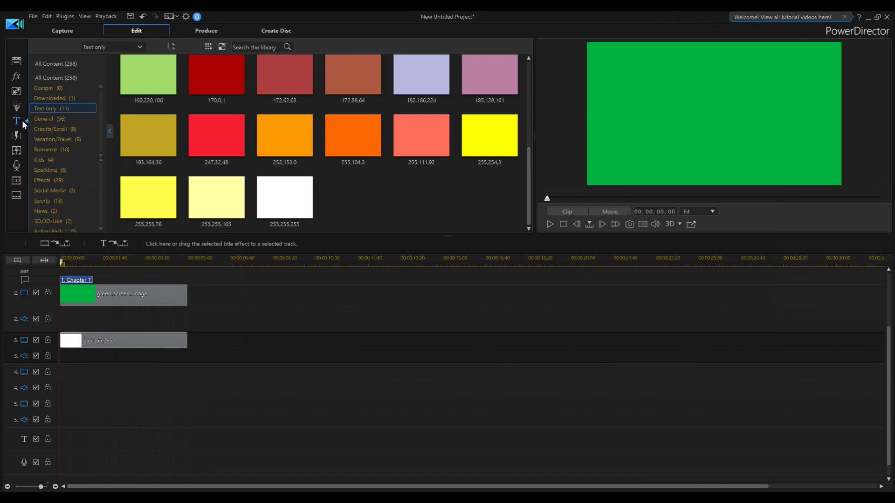
left_click_drag(144, 86, 55, 388)
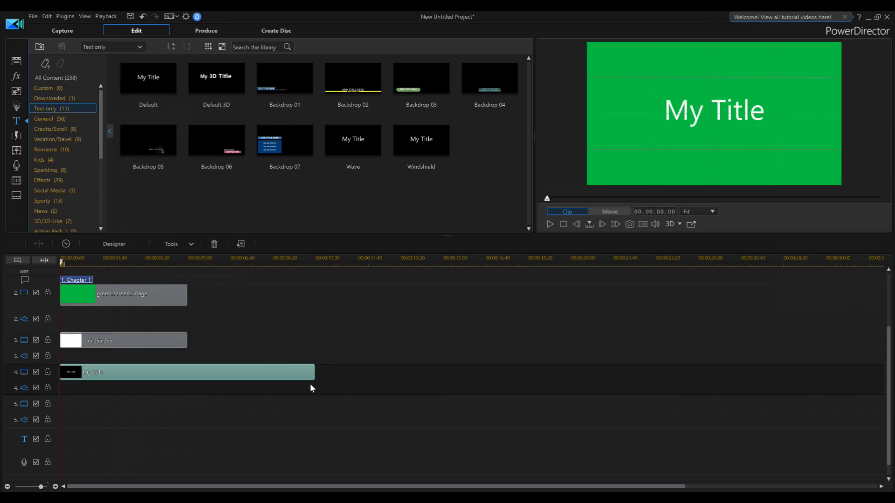
left_click_drag(316, 373, 187, 374)
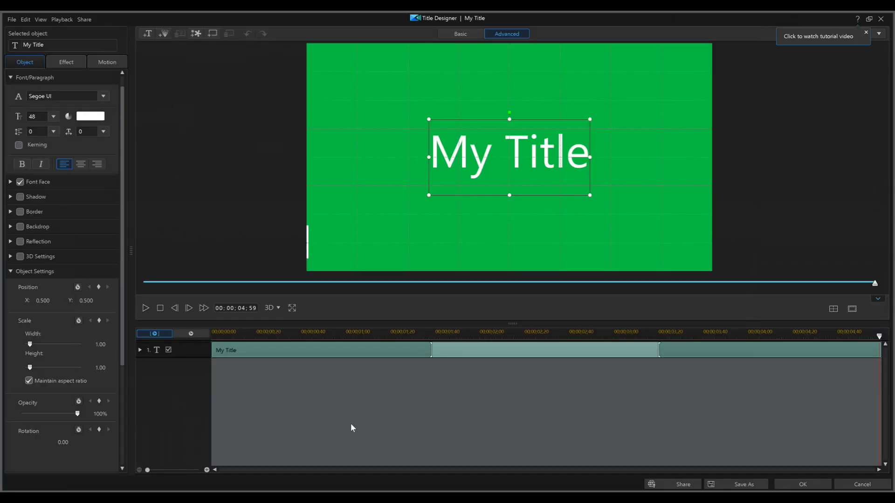
Step: Collapse the font and object settings, unlock the title's width/height ratio, and scrub to where the bar shows
left_click(10, 78)
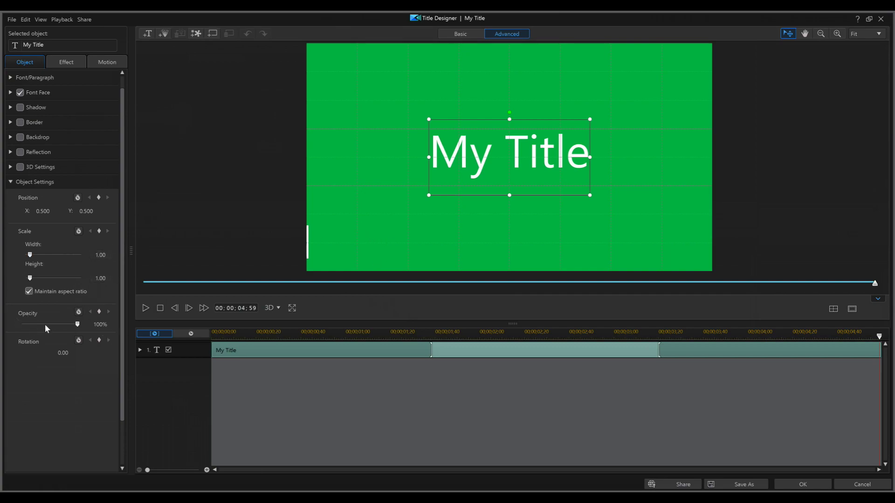
left_click(29, 292)
left_click(10, 183)
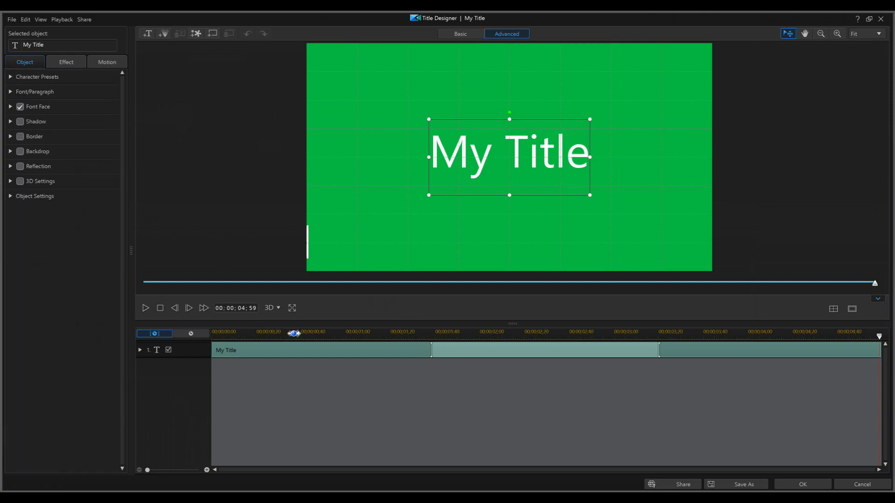
left_click(330, 336)
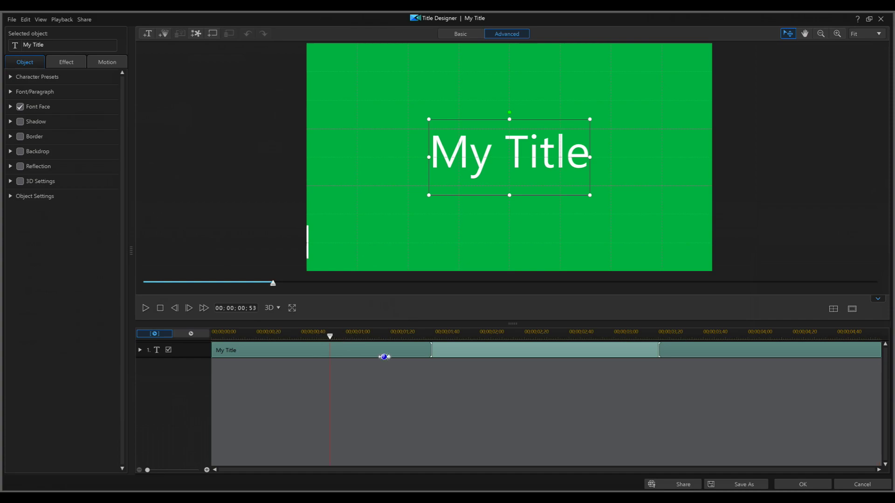
left_click(484, 334)
left_click(553, 335)
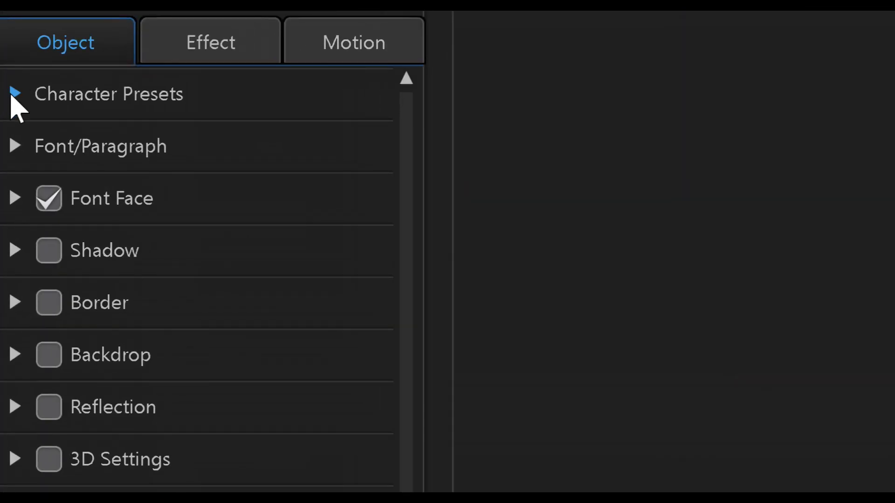
Step: Apply the black drop-shadow character preset and replace 'My Title' with the 'Subscribe' text
left_click(14, 95)
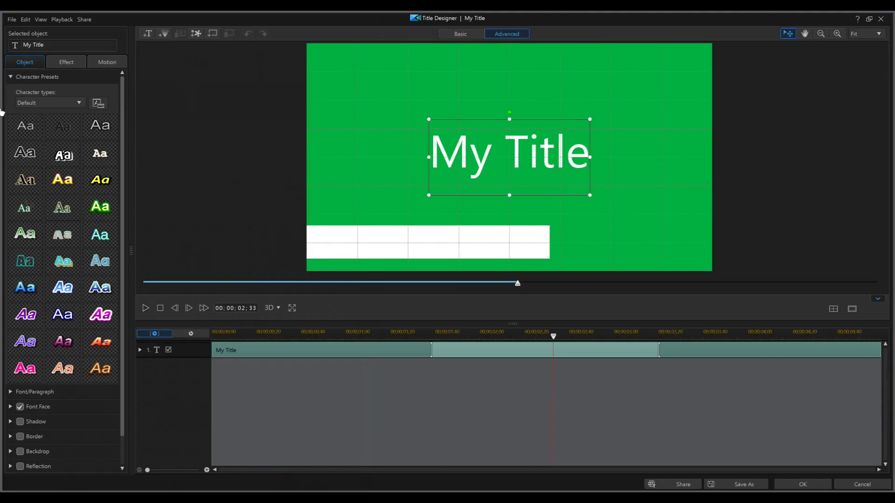
left_click(51, 128)
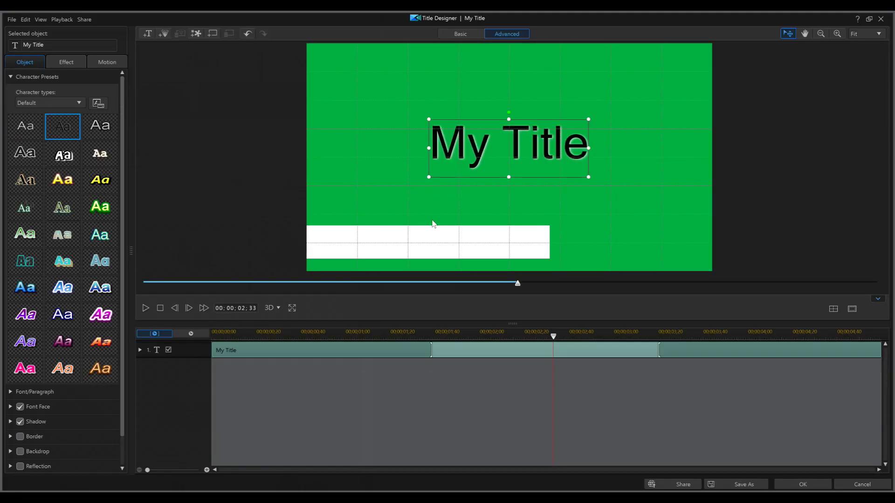
double_click(484, 164)
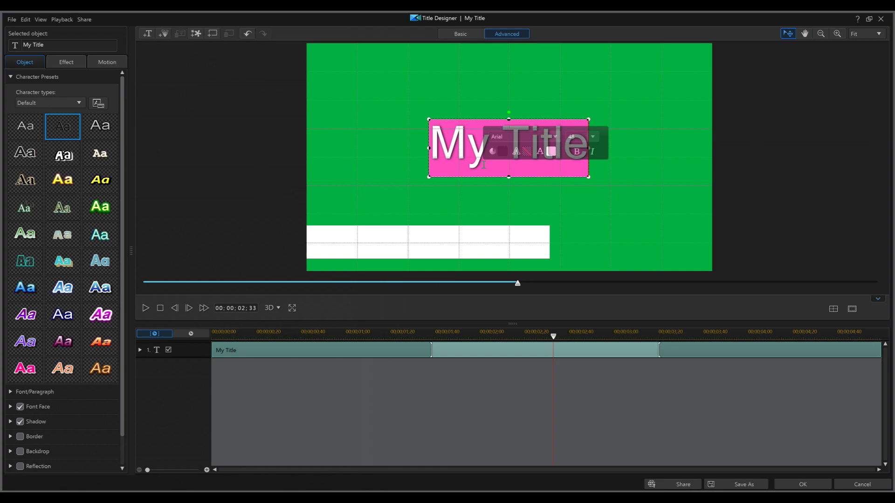
type("Su")
type("cribe")
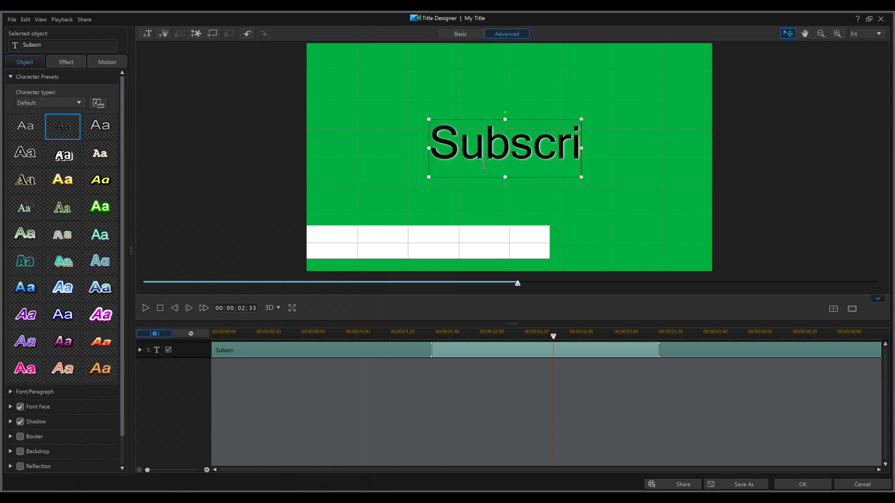